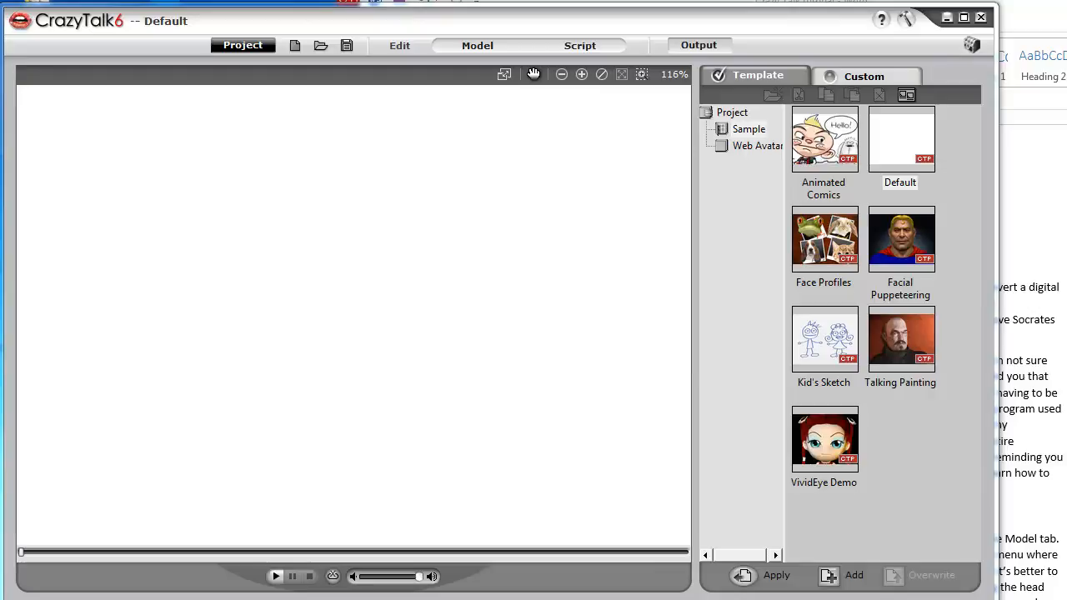
Step: Import the jester JPEG image from the Desktop as a new character model
{"action": "left_click", "coordinate": [500, 45]}
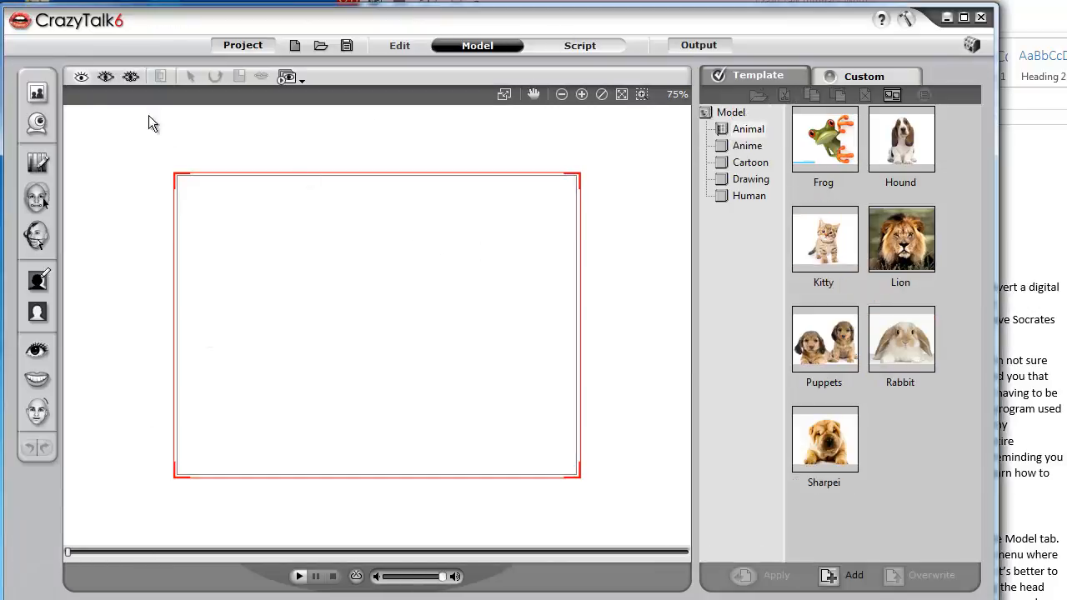
{"action": "left_click", "coordinate": [36, 92]}
{"action": "scroll", "coordinate": [532, 250], "scroll_direction": "down", "scroll_amount": 5}
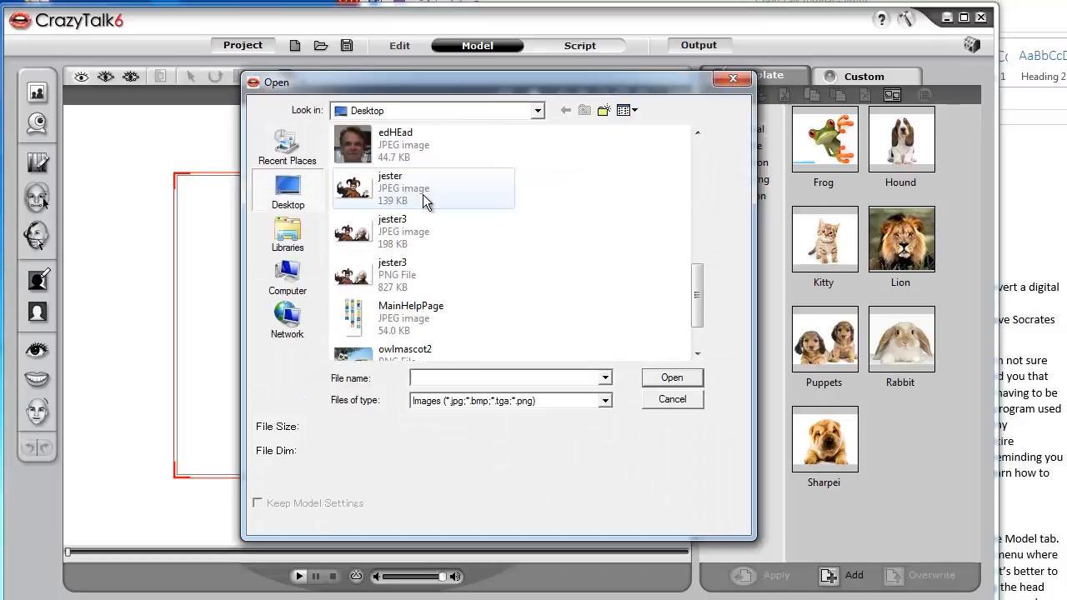
{"action": "left_click", "coordinate": [392, 188]}
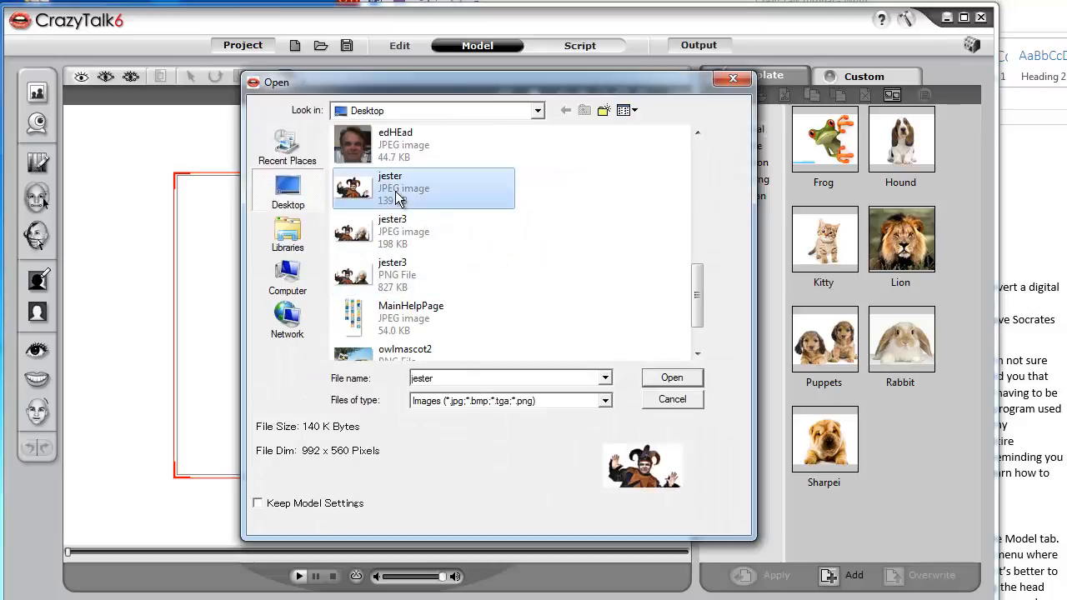
{"action": "left_click", "coordinate": [654, 380]}
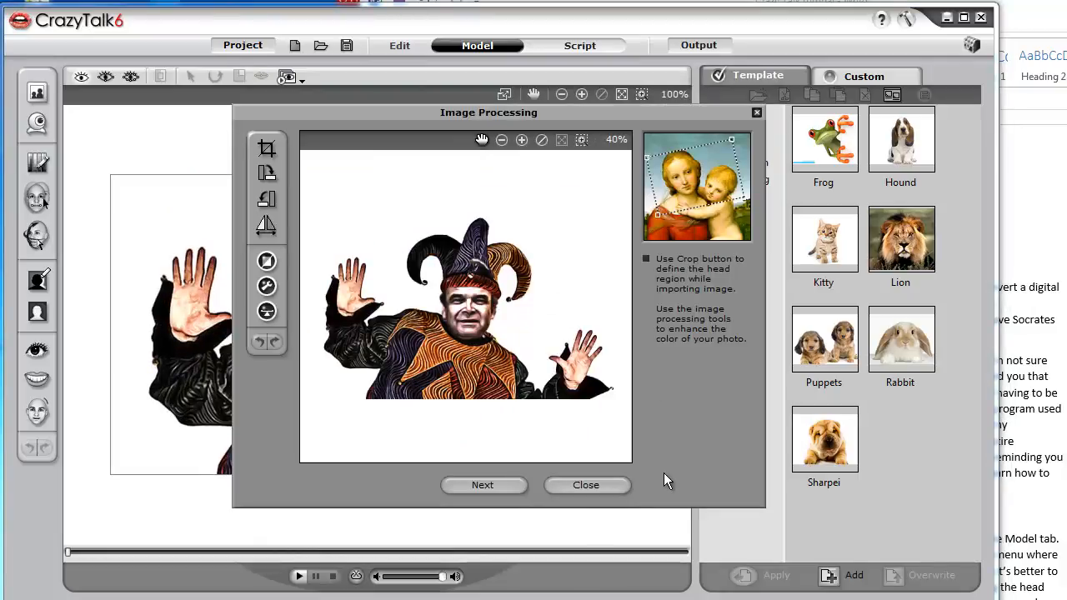
{"action": "left_click", "coordinate": [267, 261]}
{"action": "left_click_drag", "start_coordinate": [579, 360], "coordinate": [588, 359]}
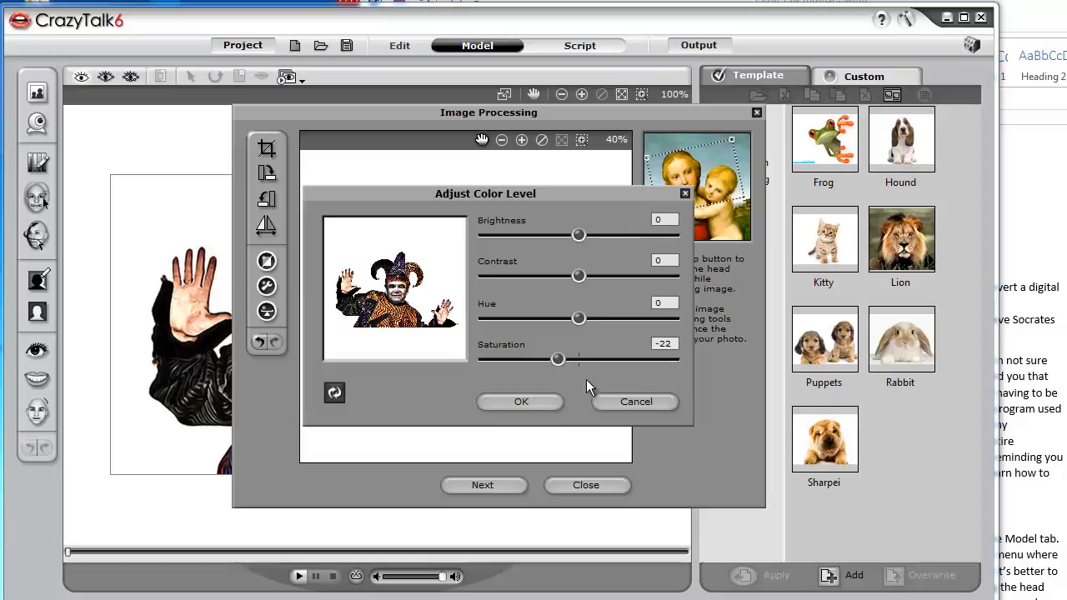
{"action": "left_click", "coordinate": [631, 403]}
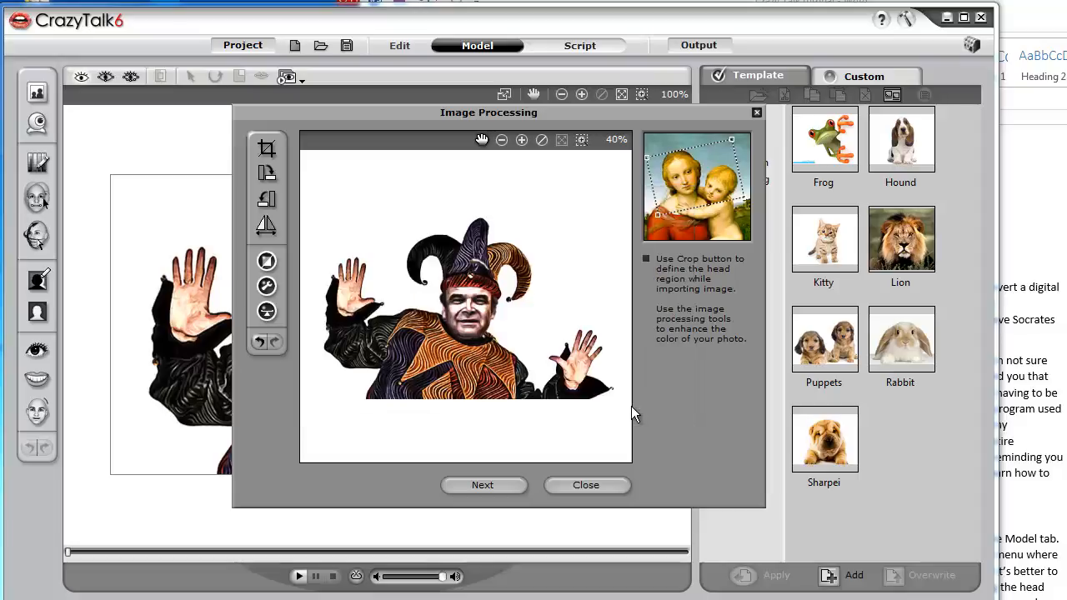
Step: Proceed to face fitting and reshape the bounding box so it encloses the jester's head and hat
{"action": "left_click", "coordinate": [502, 492]}
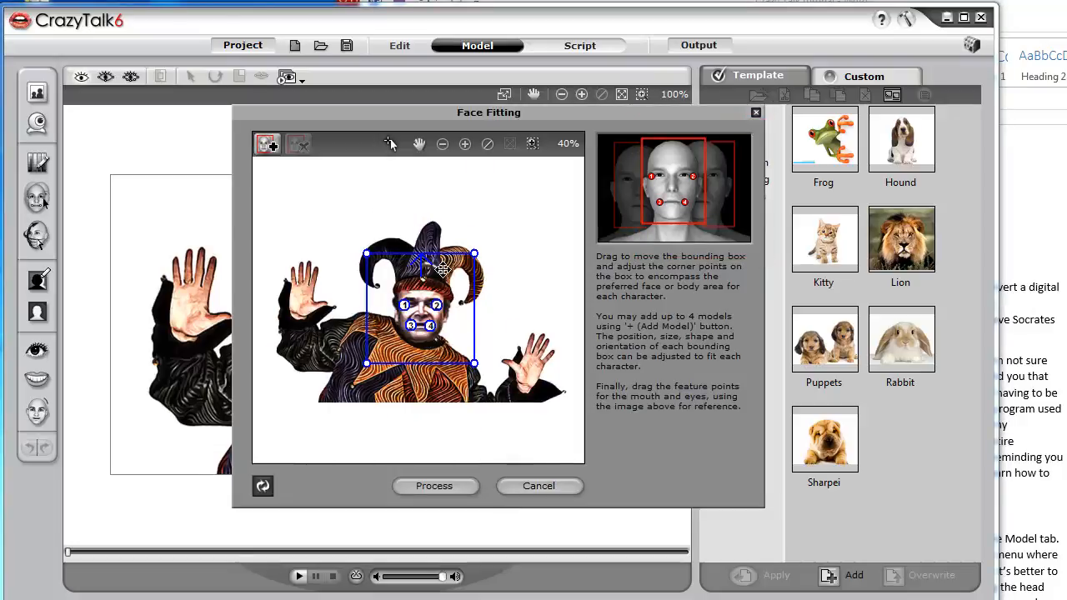
{"action": "left_click_drag", "start_coordinate": [445, 266], "coordinate": [444, 242]}
{"action": "left_click_drag", "start_coordinate": [473, 339], "coordinate": [501, 341]}
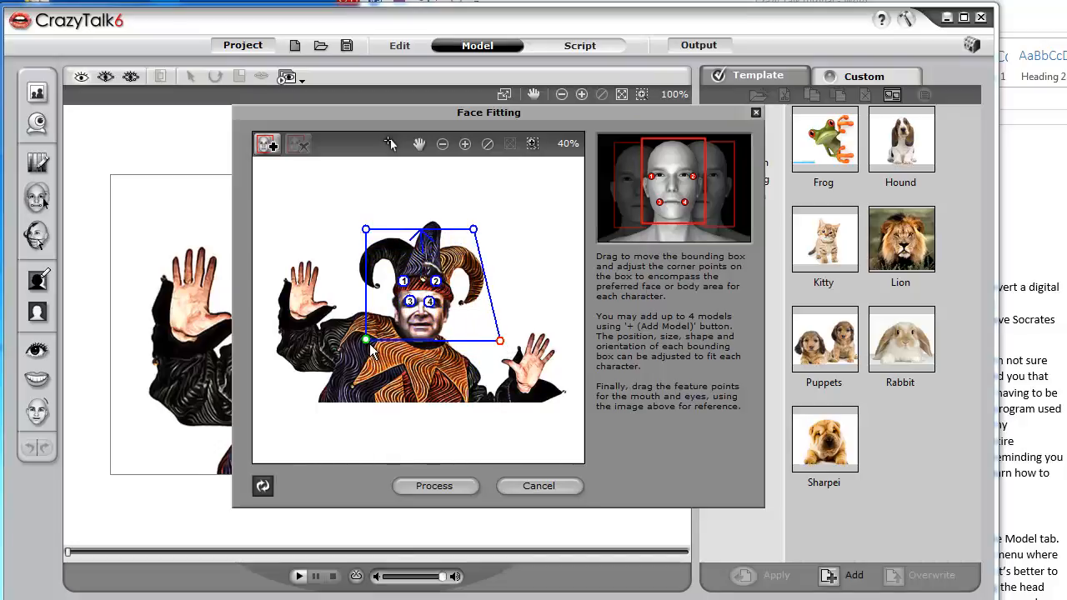
{"action": "left_click_drag", "start_coordinate": [366, 339], "coordinate": [330, 322]}
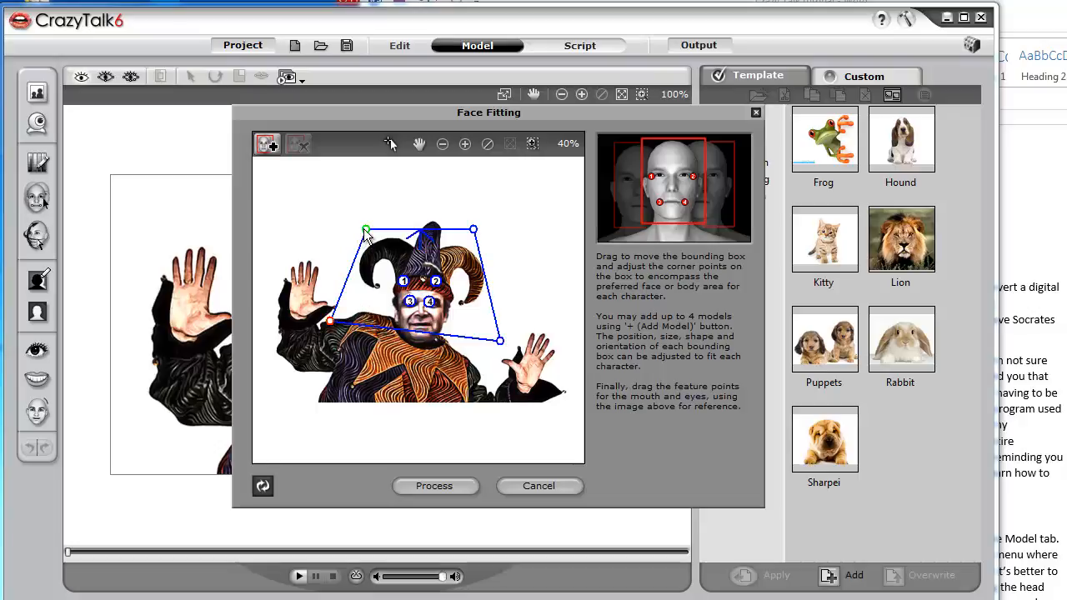
{"action": "left_click_drag", "start_coordinate": [366, 229], "coordinate": [365, 213]}
{"action": "left_click_drag", "start_coordinate": [473, 231], "coordinate": [482, 210]}
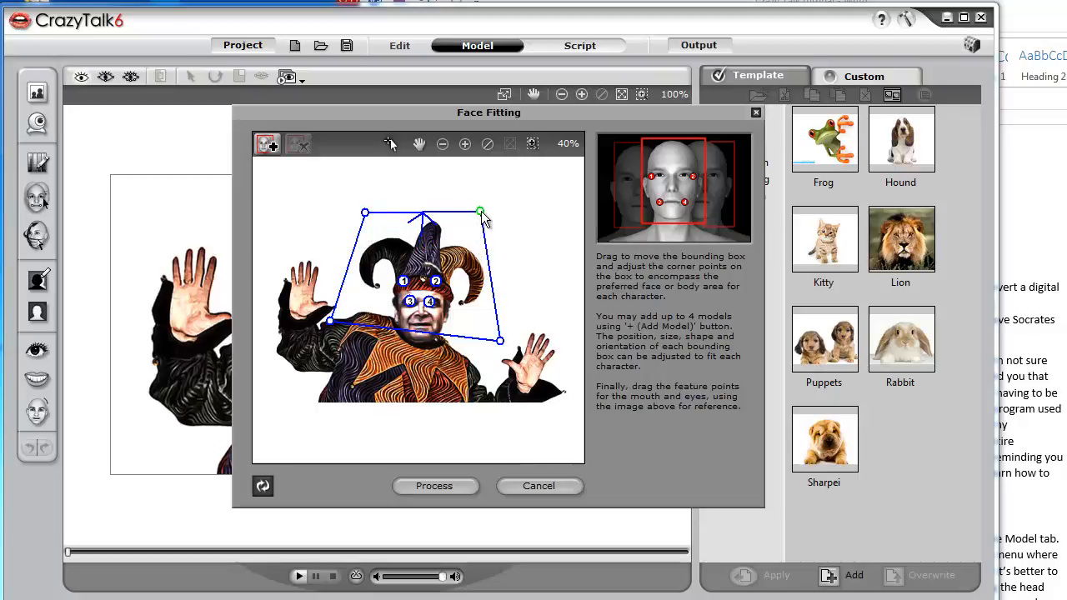
{"action": "left_click_drag", "start_coordinate": [500, 341], "coordinate": [494, 359]}
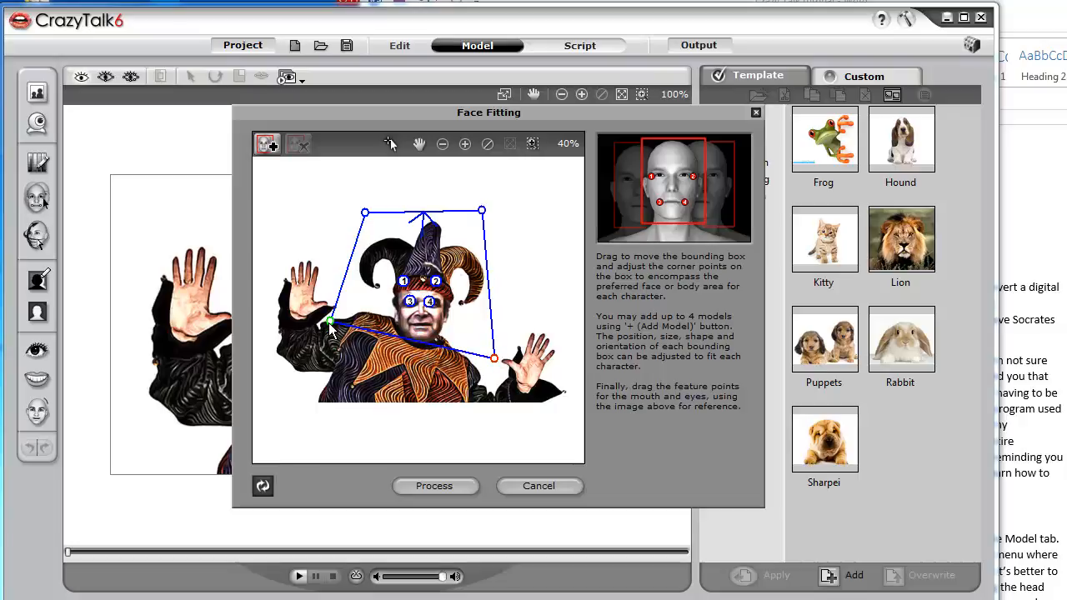
{"action": "left_click_drag", "start_coordinate": [330, 322], "coordinate": [333, 352]}
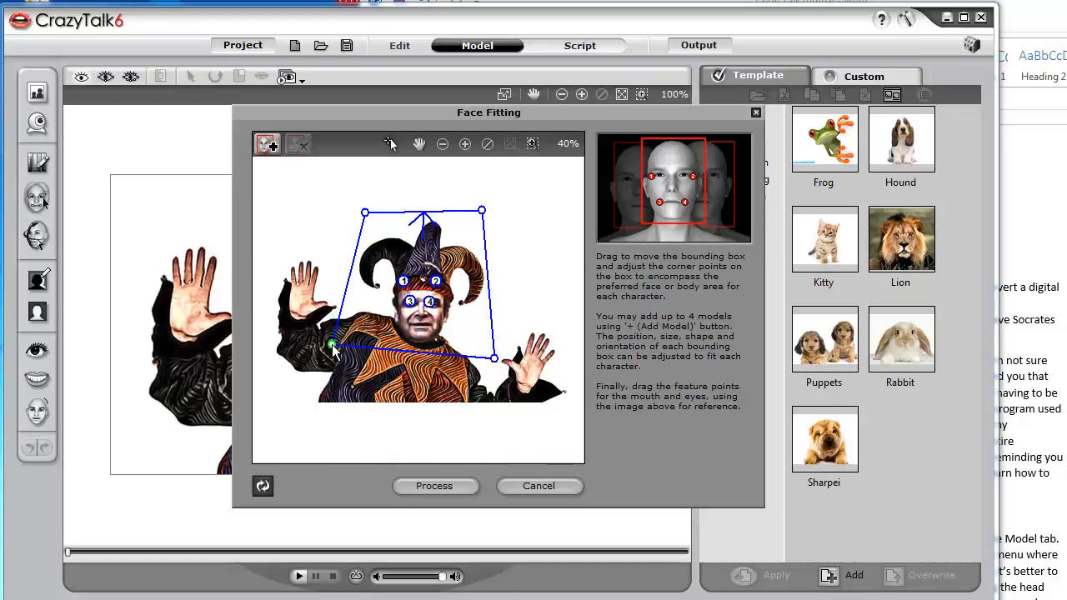
Step: Place the feature points on the jester's eyes and mouth corners and process the face fitting
{"action": "left_click_drag", "start_coordinate": [409, 301], "coordinate": [434, 331]}
{"action": "left_click_drag", "start_coordinate": [403, 281], "coordinate": [441, 306]}
{"action": "left_click", "coordinate": [459, 483]}
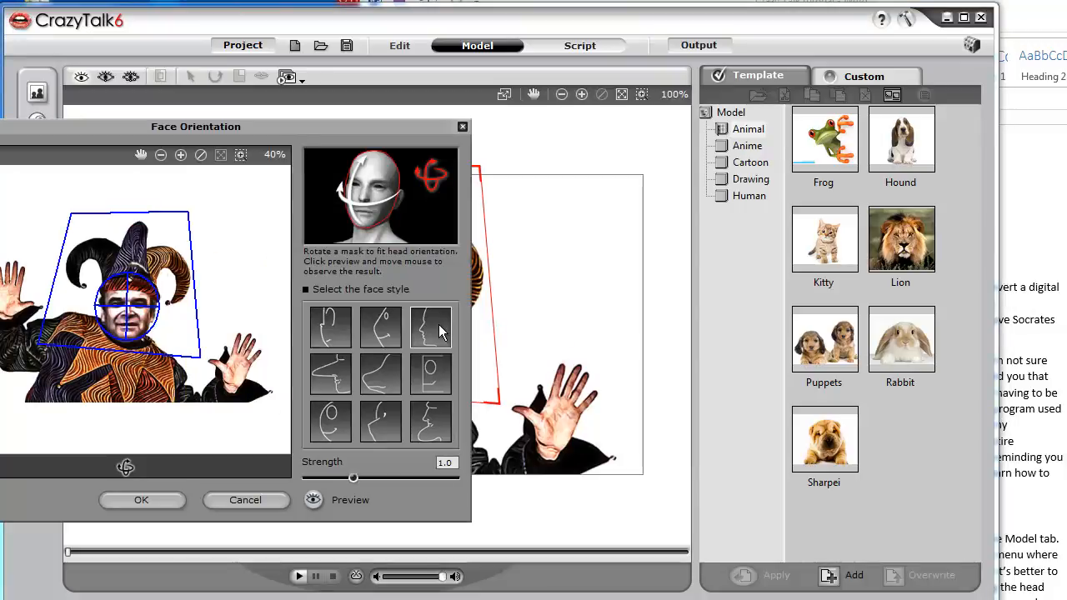
Step: Rotate the orientation mask to match the jester's head, set the face style strength to 2.5, and apply it
{"action": "left_click_drag", "start_coordinate": [128, 309], "coordinate": [129, 330]}
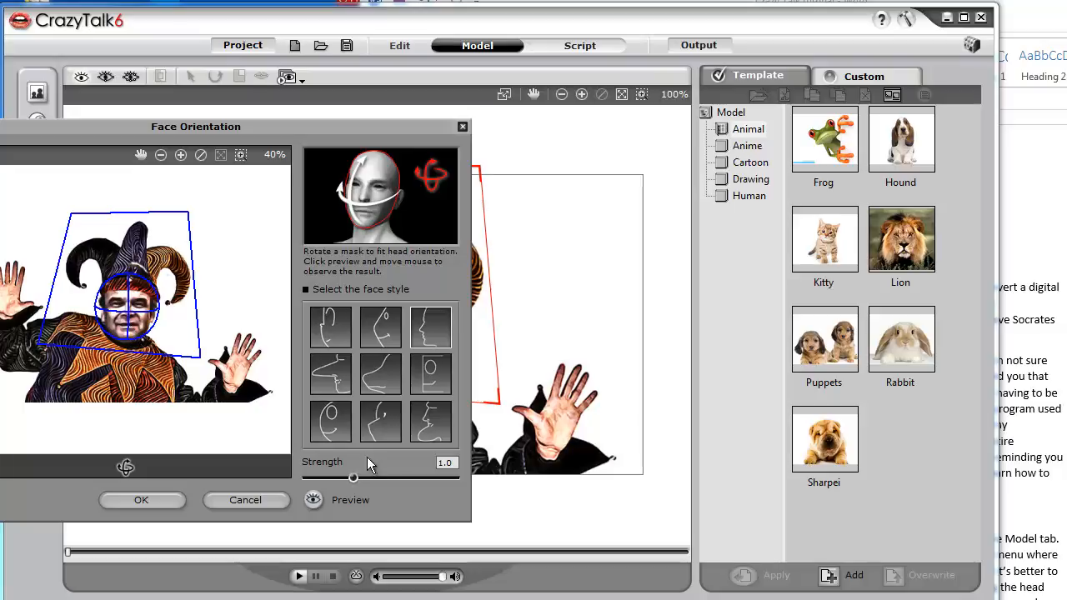
{"action": "left_click_drag", "start_coordinate": [350, 476], "coordinate": [416, 491]}
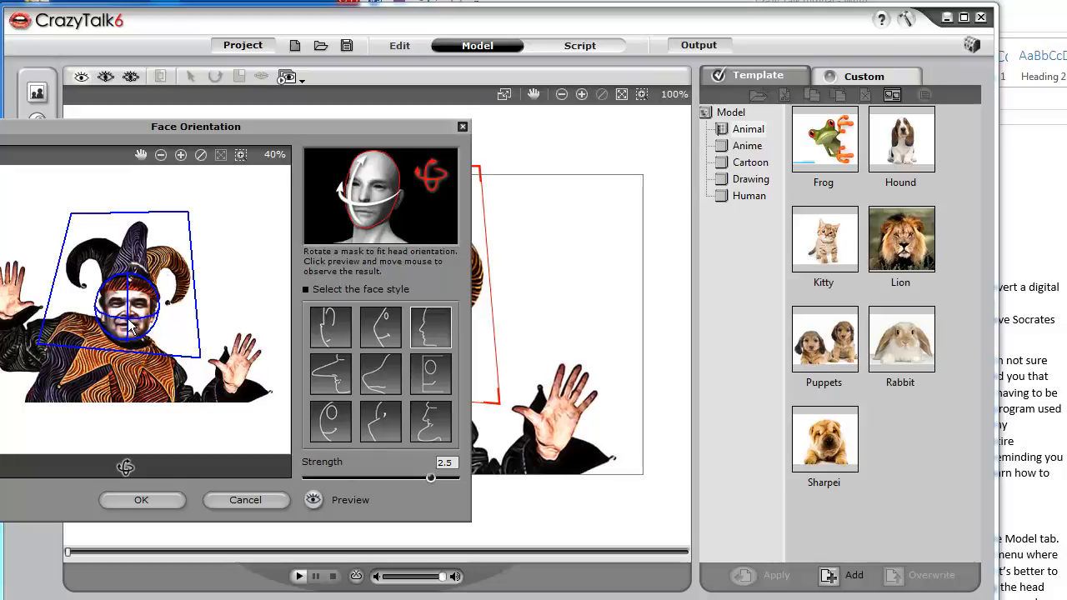
{"action": "left_click", "coordinate": [153, 501]}
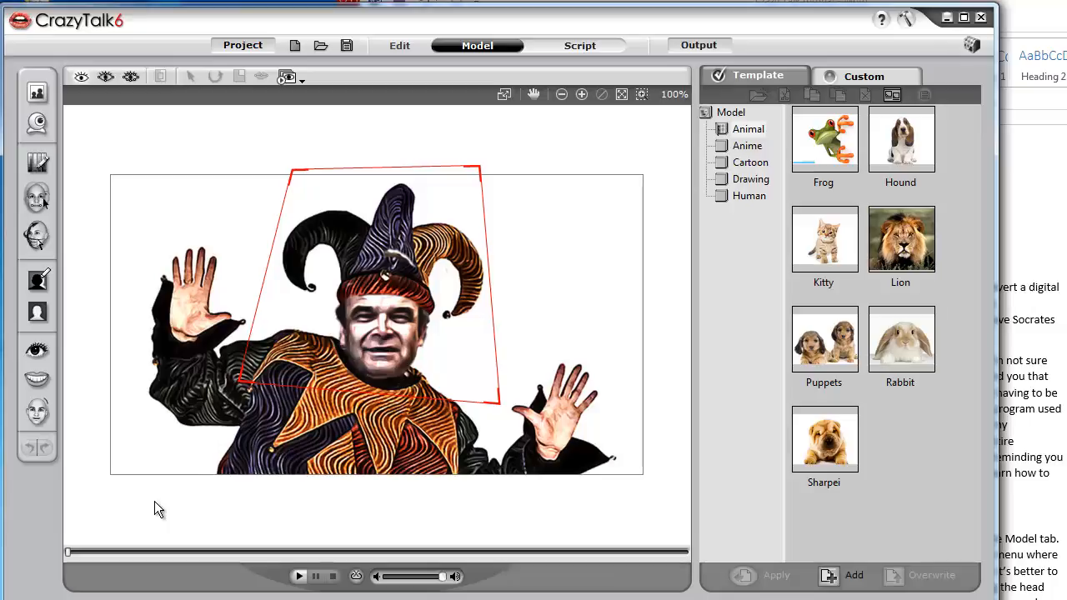
Step: Paint a background mask over the white area around the jester's head and hat, using brush size 9 for the edges, and apply it
{"action": "left_click", "coordinate": [38, 279]}
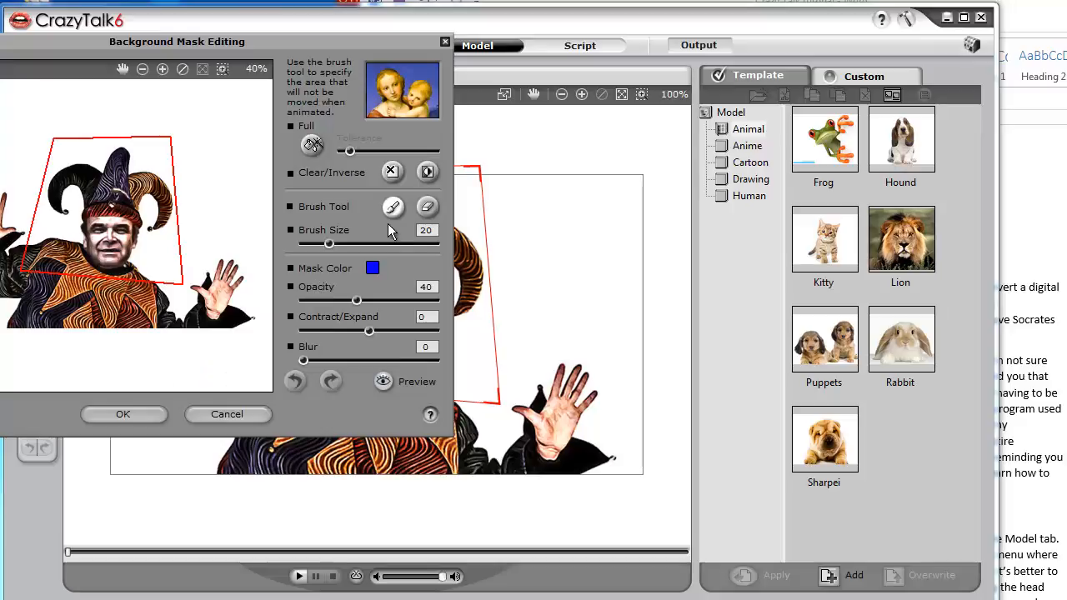
{"action": "left_click_drag", "start_coordinate": [335, 43], "coordinate": [611, 125]}
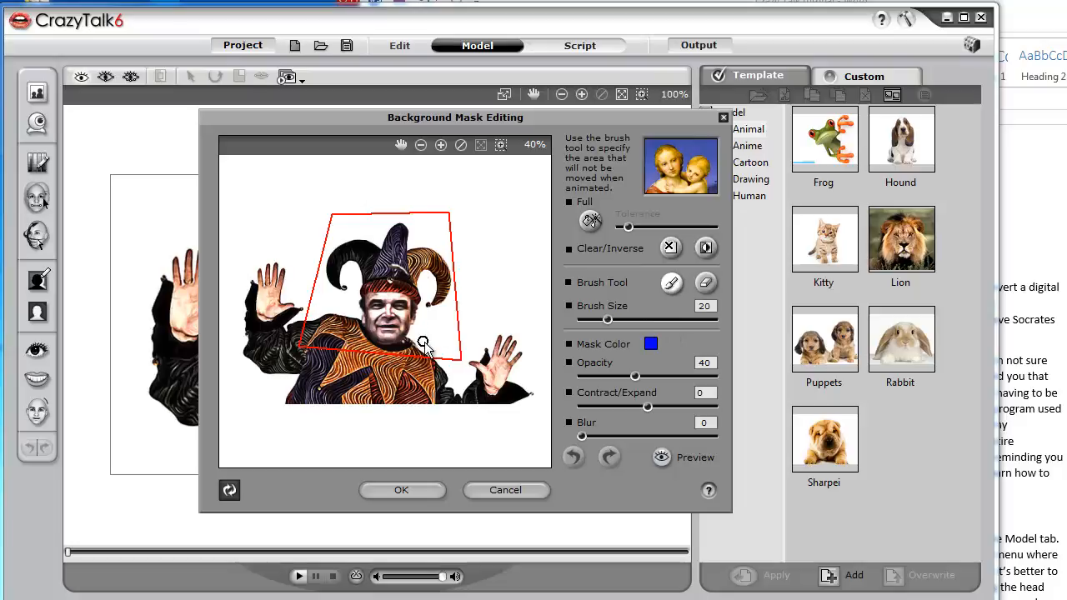
{"action": "mouse_move", "coordinate": [421, 337]}
{"action": "left_mouse_down"}
{"action": "mouse_move", "coordinate": [420, 327]}
{"action": "mouse_move", "coordinate": [412, 338]}
{"action": "mouse_move", "coordinate": [438, 363]}
{"action": "left_mouse_up"}
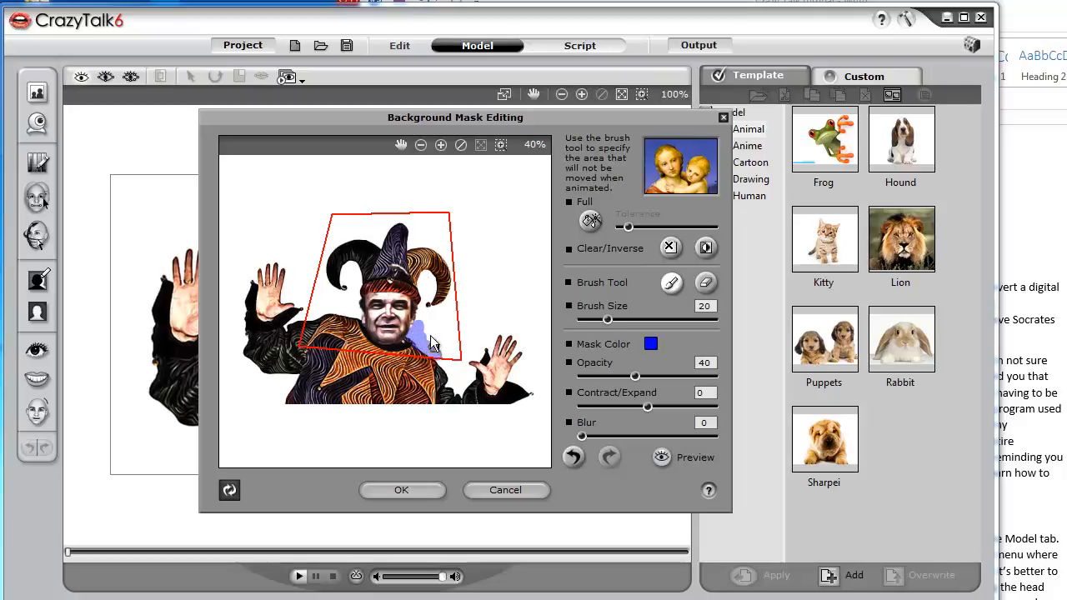
{"action": "mouse_move", "coordinate": [422, 325]}
{"action": "left_mouse_down"}
{"action": "mouse_move", "coordinate": [443, 316]}
{"action": "mouse_move", "coordinate": [425, 327]}
{"action": "left_mouse_up"}
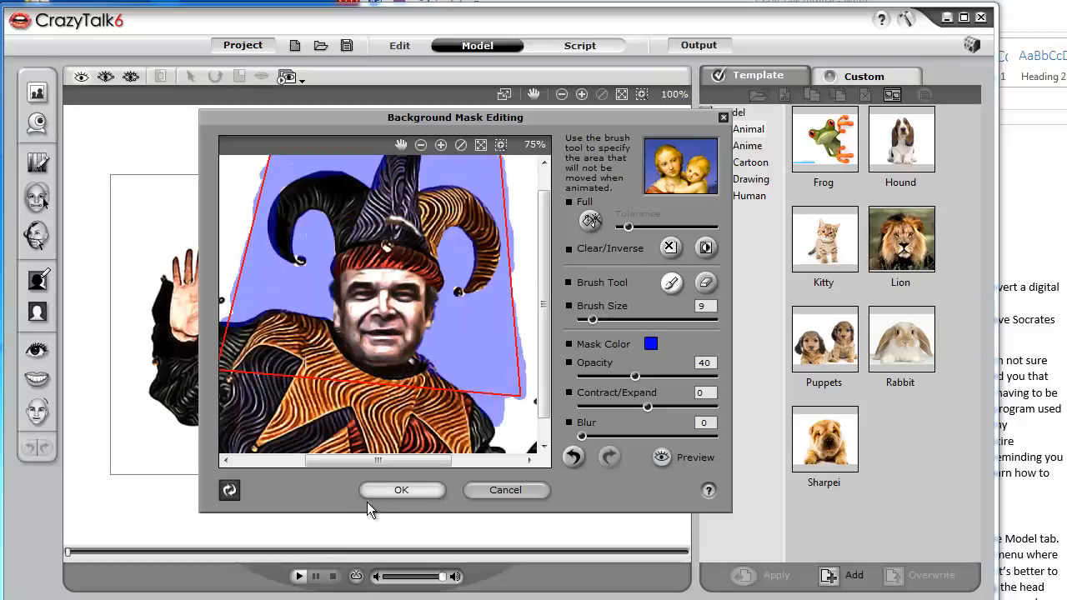
{"action": "left_click", "coordinate": [392, 490]}
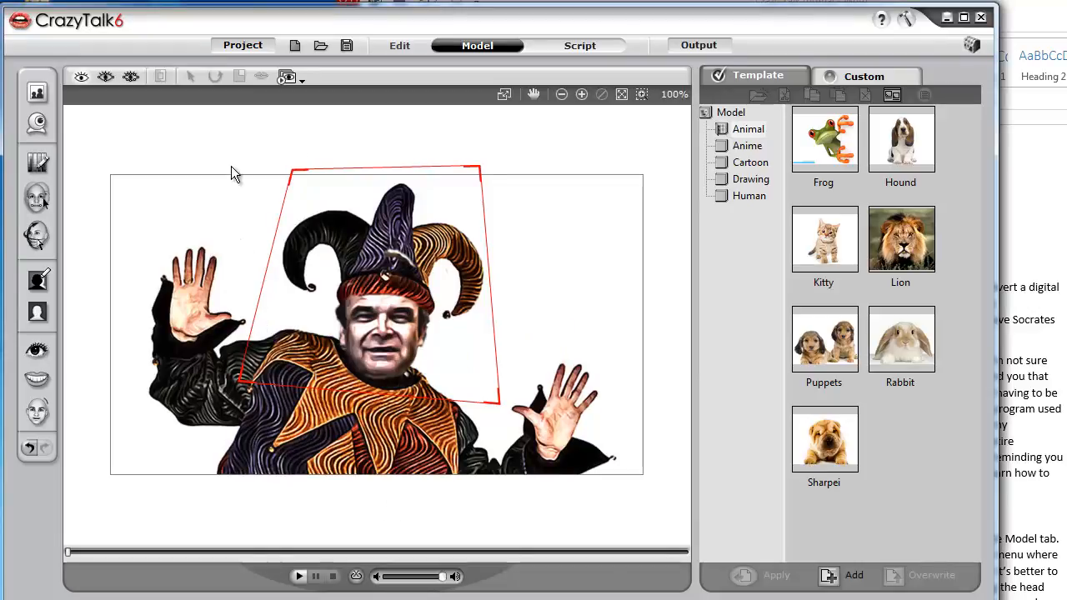
Step: Show the detailed fitting points and fine-tune the face outline points at the jester's left cheek and forehead
{"action": "left_click", "coordinate": [130, 78]}
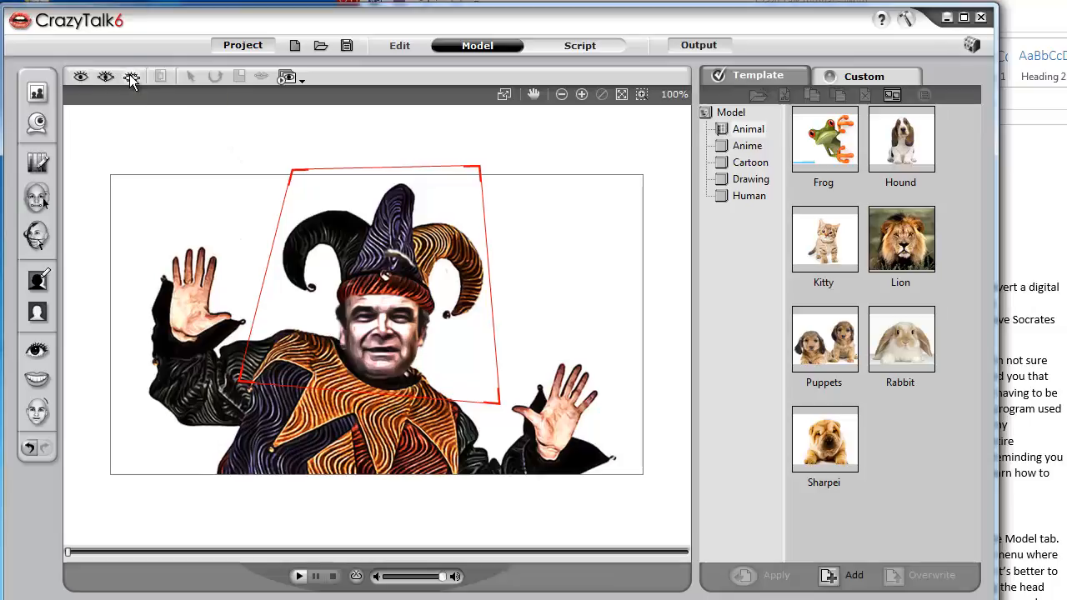
{"action": "left_click", "coordinate": [581, 94]}
{"action": "left_click", "coordinate": [582, 94]}
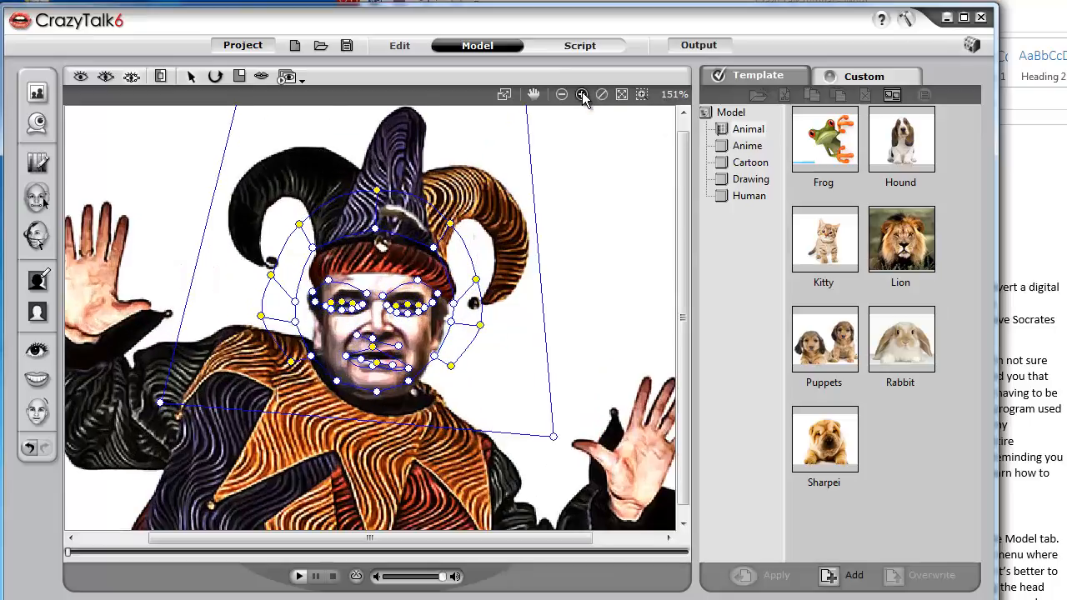
{"action": "left_click", "coordinate": [582, 93]}
{"action": "left_click", "coordinate": [582, 93]}
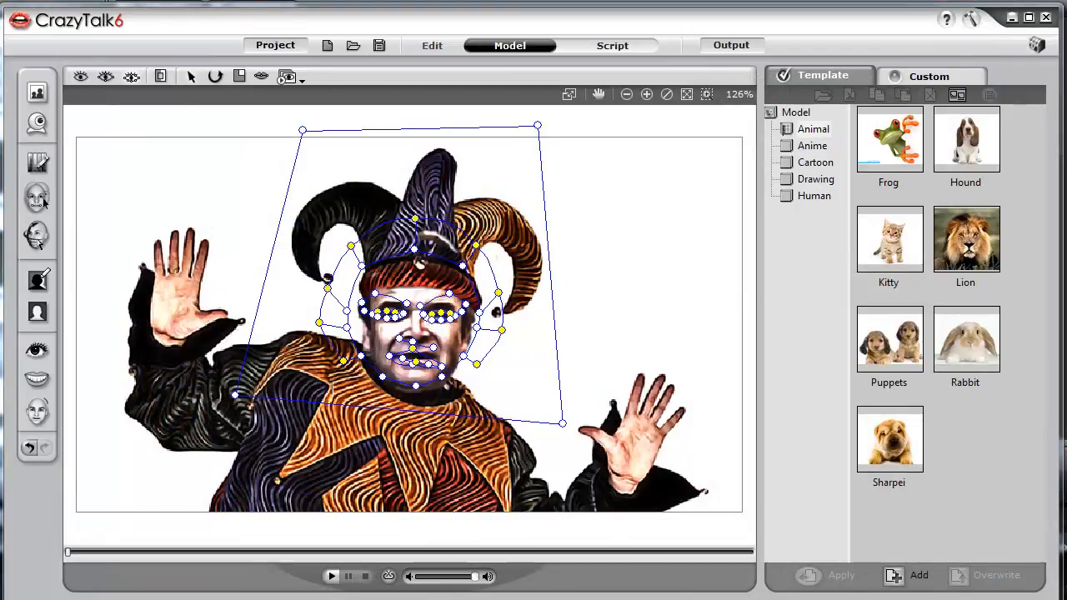
{"action": "left_click", "coordinate": [646, 94]}
{"action": "left_click", "coordinate": [646, 95]}
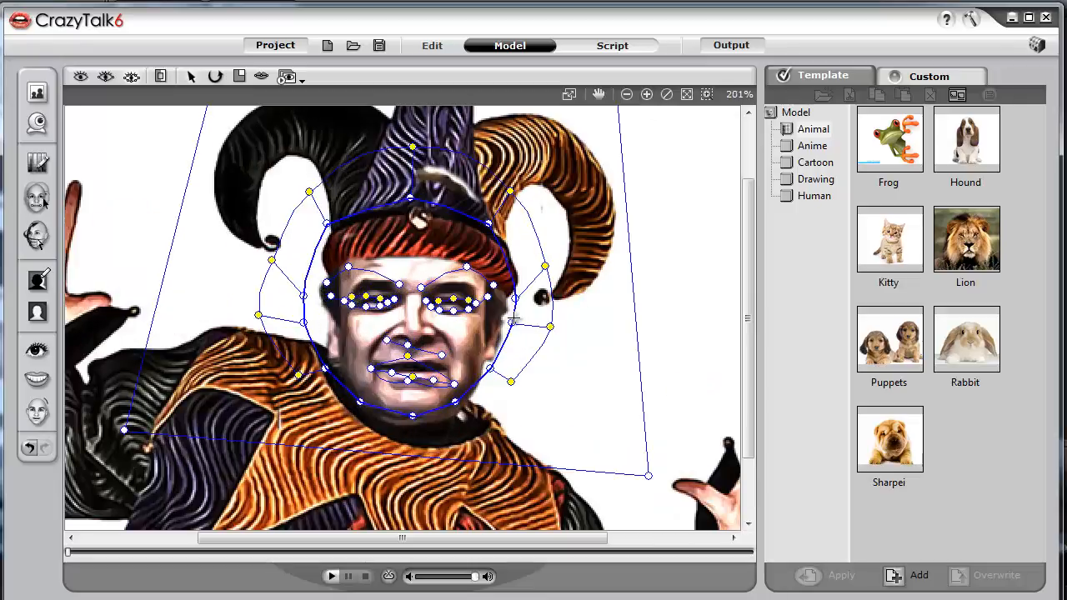
{"action": "left_click_drag", "start_coordinate": [517, 331], "coordinate": [511, 327]}
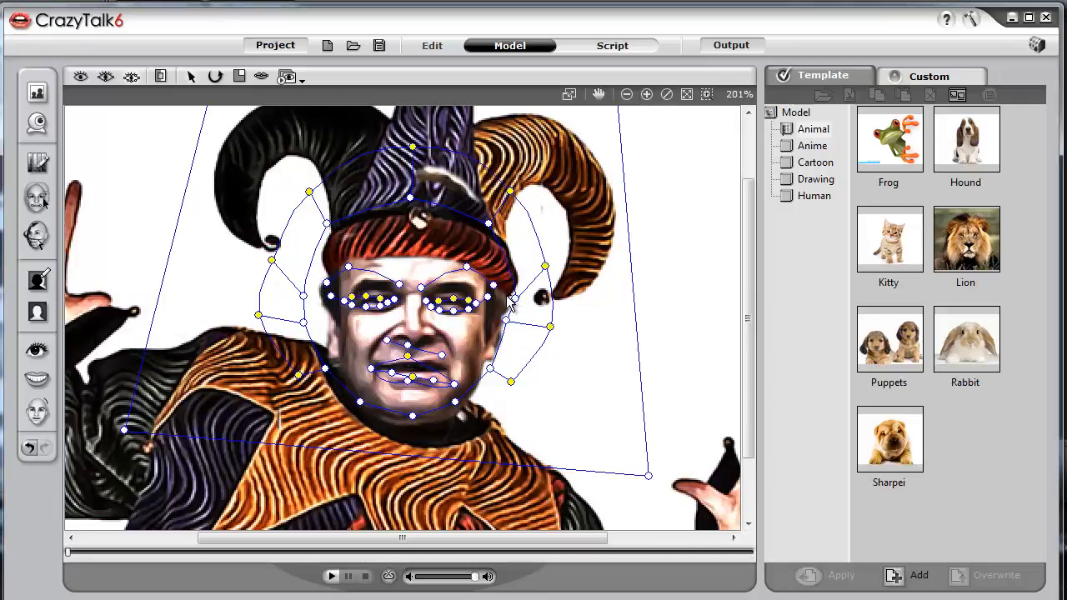
{"action": "left_click_drag", "start_coordinate": [490, 225], "coordinate": [492, 227]}
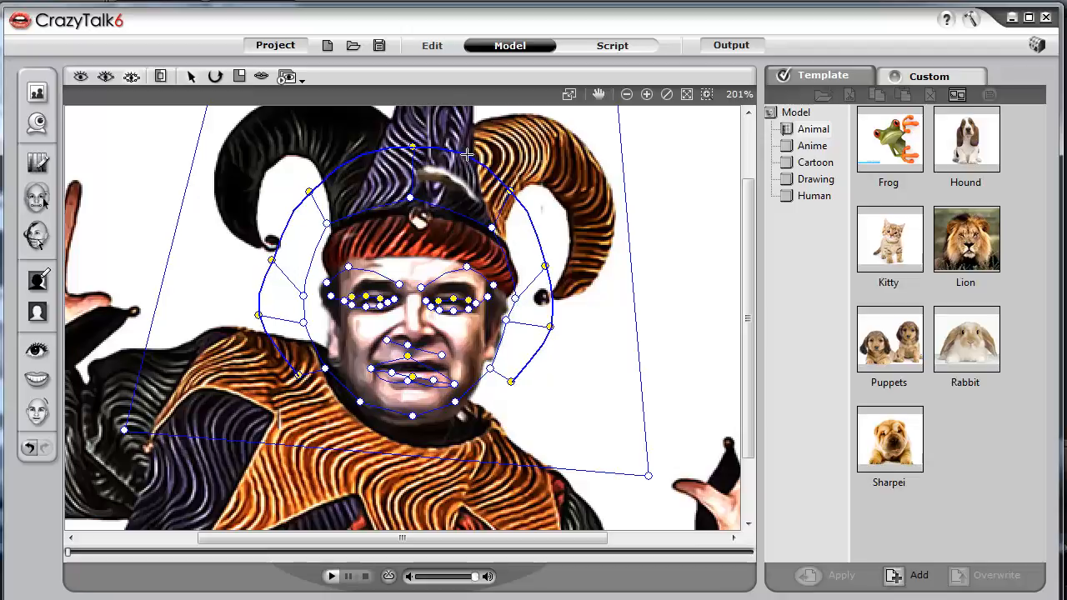
Step: Spread the yellow outer head points outward so the outer contour encloses the horns and peak of the jester's hat
{"action": "left_click_drag", "start_coordinate": [454, 150], "coordinate": [502, 149]}
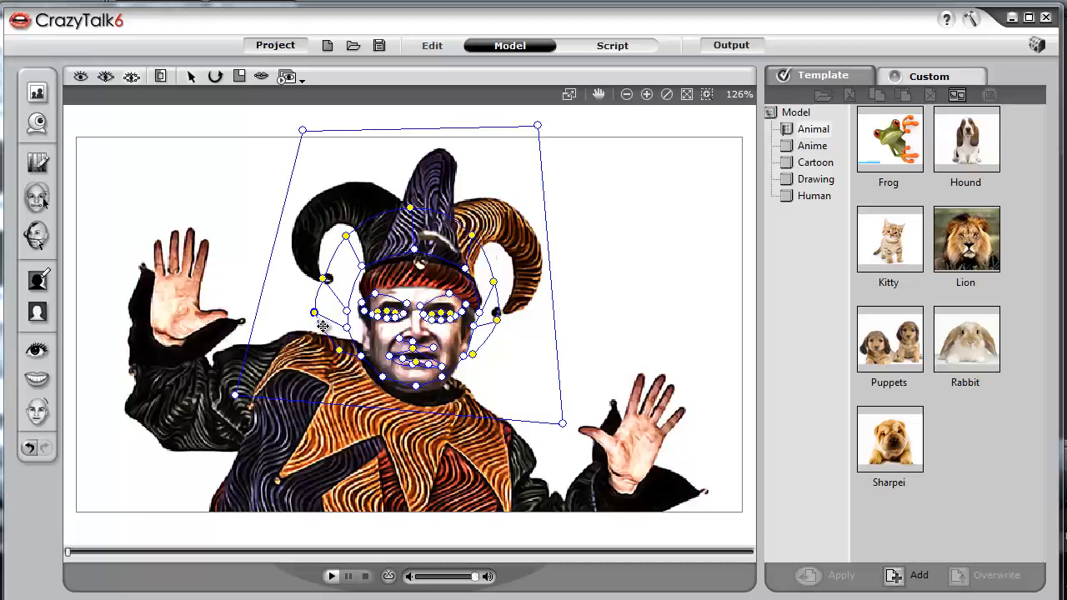
{"action": "left_click_drag", "start_coordinate": [323, 326], "coordinate": [313, 212]}
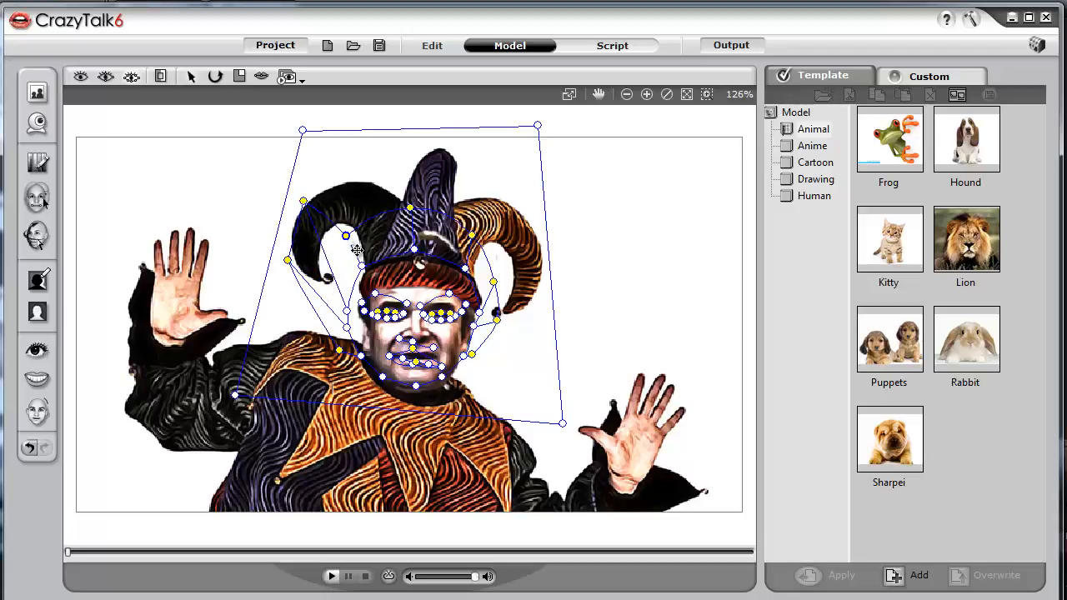
{"action": "left_click_drag", "start_coordinate": [355, 244], "coordinate": [366, 179]}
{"action": "left_click_drag", "start_coordinate": [418, 215], "coordinate": [457, 153]}
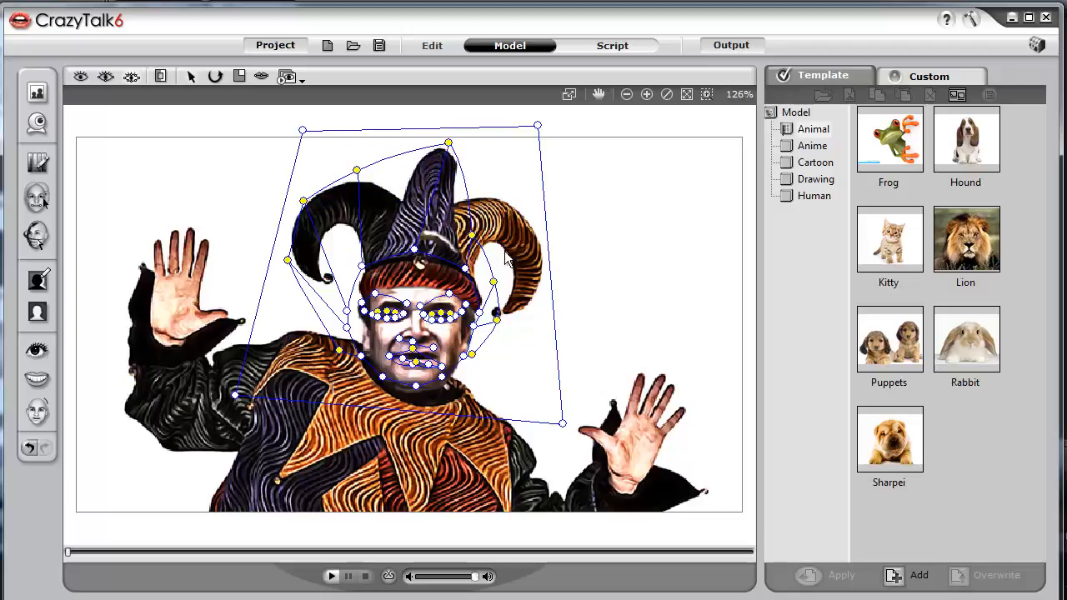
{"action": "left_click_drag", "start_coordinate": [491, 243], "coordinate": [550, 219]}
{"action": "left_click_drag", "start_coordinate": [507, 292], "coordinate": [564, 298]}
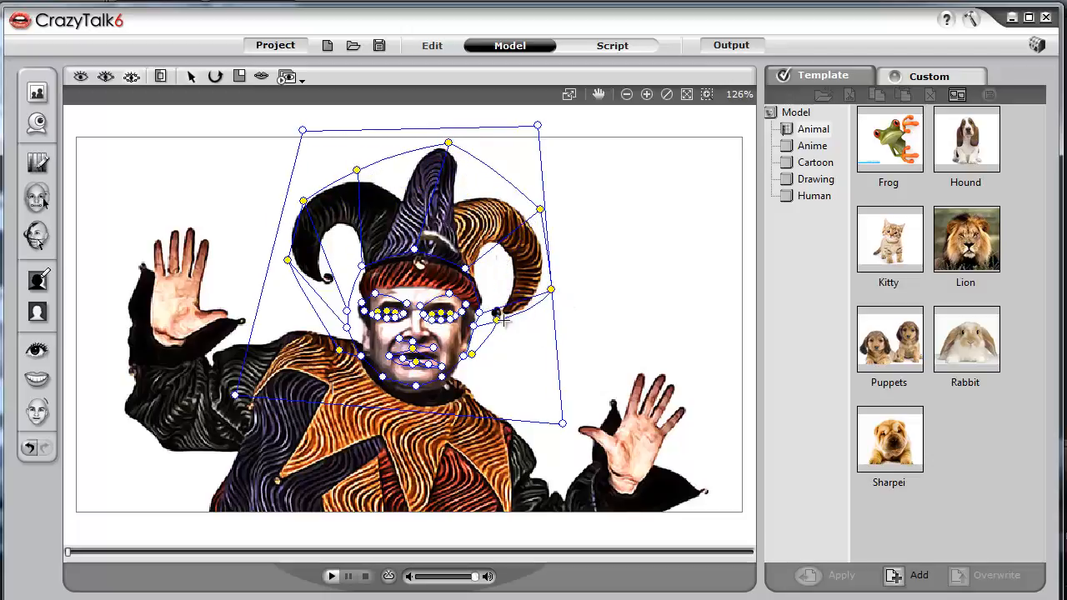
{"action": "left_click_drag", "start_coordinate": [509, 331], "coordinate": [552, 368]}
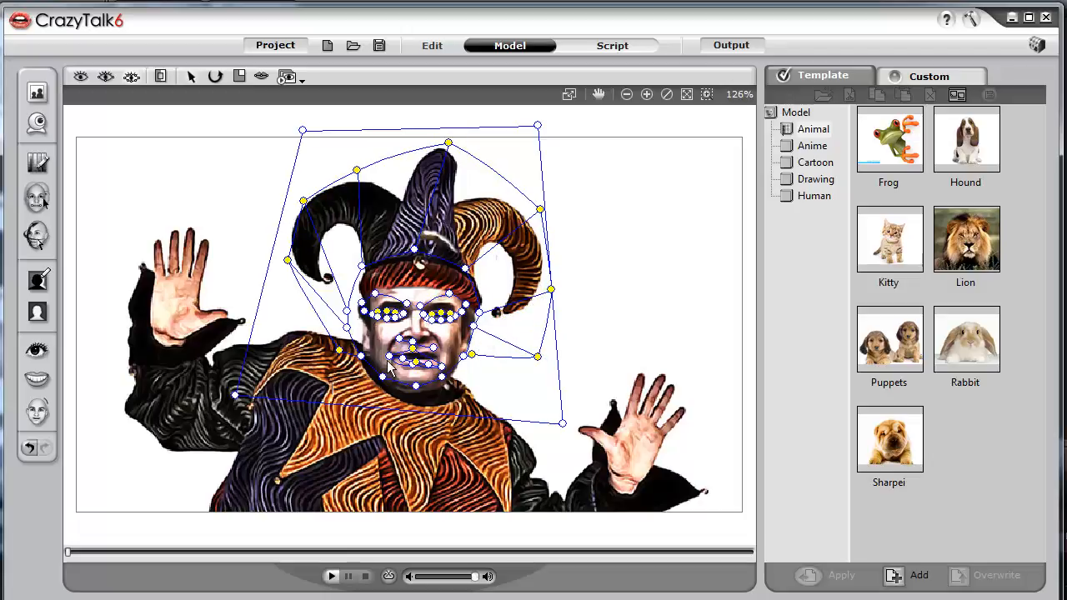
Step: Pull the face outline points on the image's left side in to the jester's face edge and lower the brow points onto the eyebrows
{"action": "left_click_drag", "start_coordinate": [361, 357], "coordinate": [364, 321]}
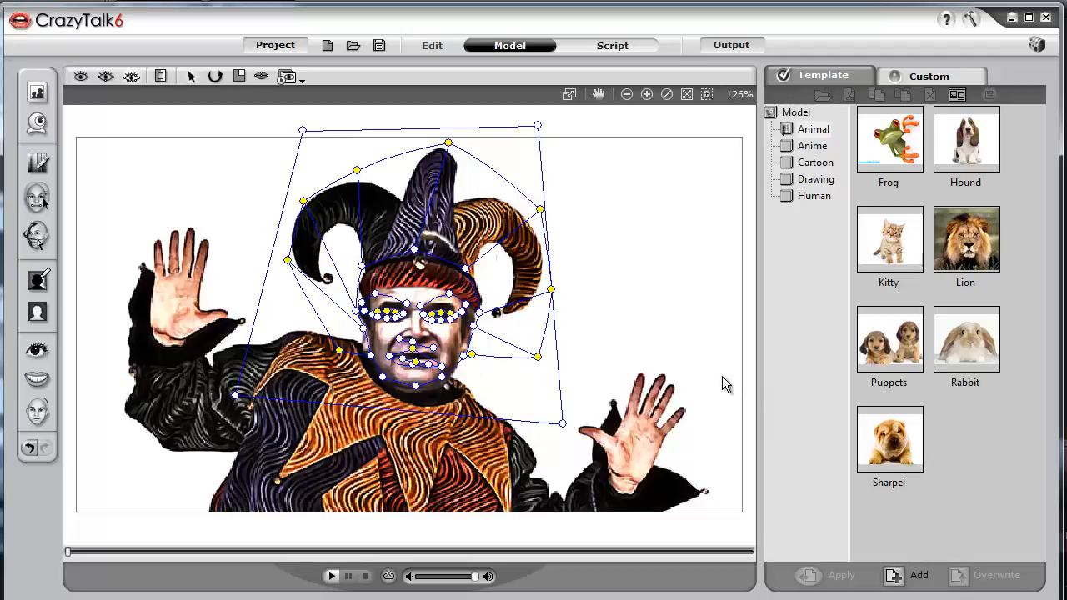
{"action": "left_click", "coordinate": [646, 93]}
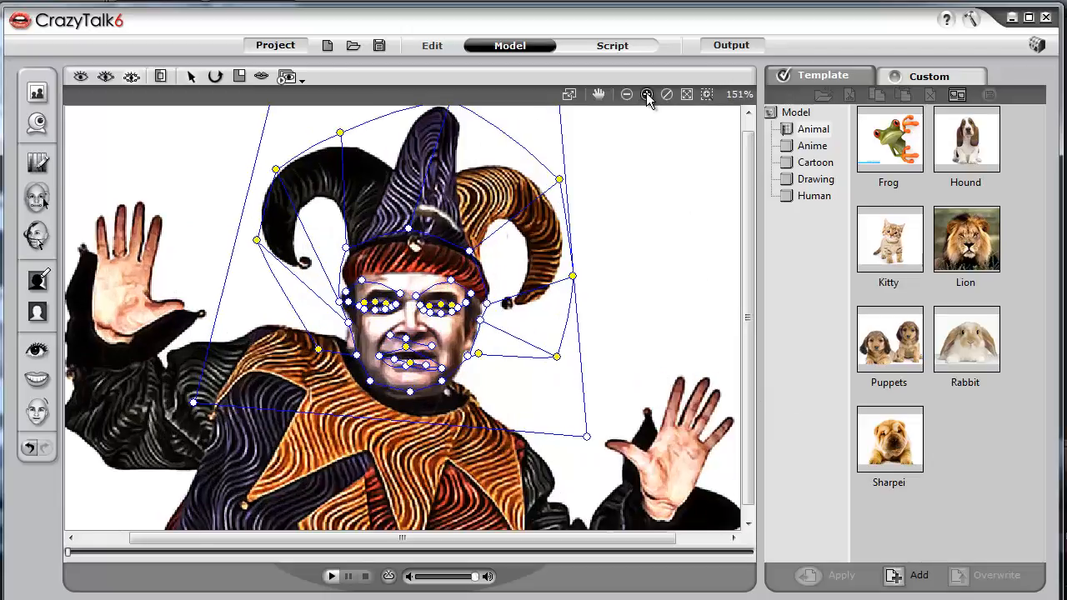
{"action": "left_click", "coordinate": [646, 93]}
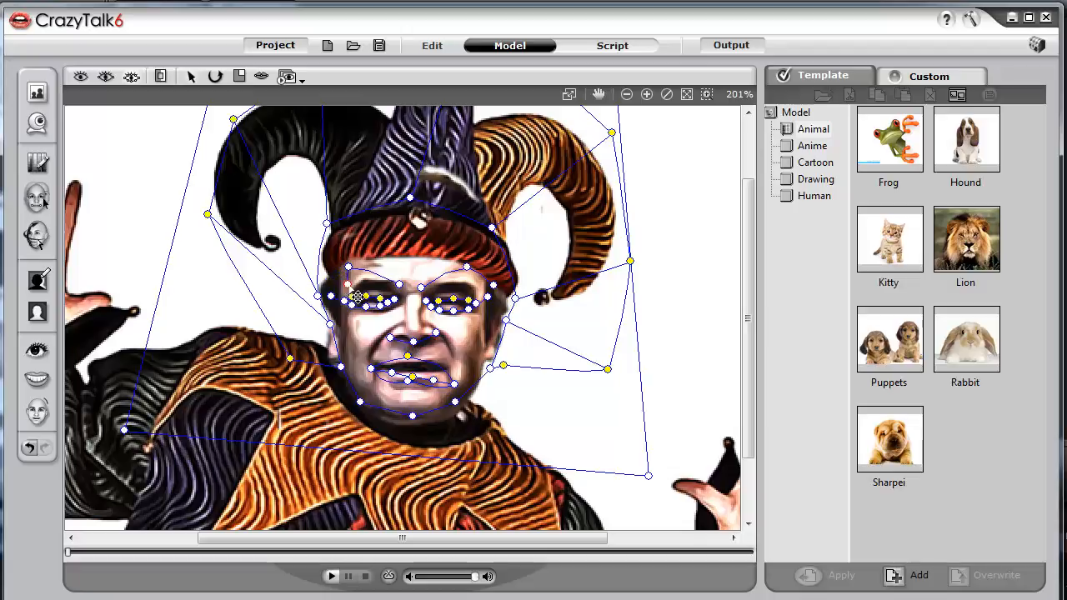
{"action": "left_click_drag", "start_coordinate": [348, 267], "coordinate": [371, 280]}
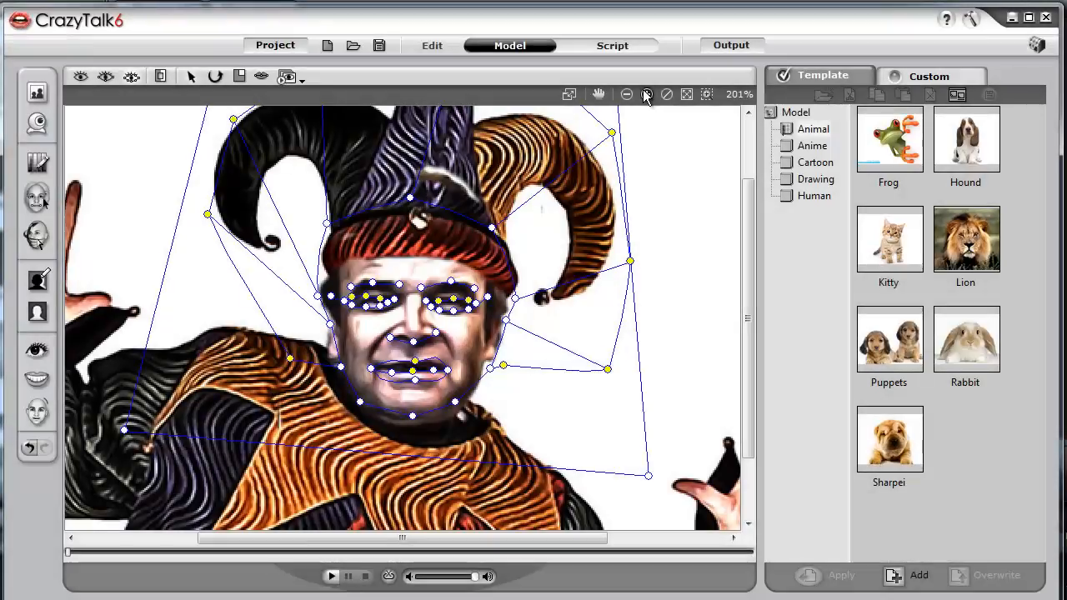
Step: Fit the eye contour and eyebrow points closely to the jester's eyes and brows, and preview the facial animation briefly
{"action": "left_click", "coordinate": [646, 94]}
{"action": "left_click", "coordinate": [646, 94]}
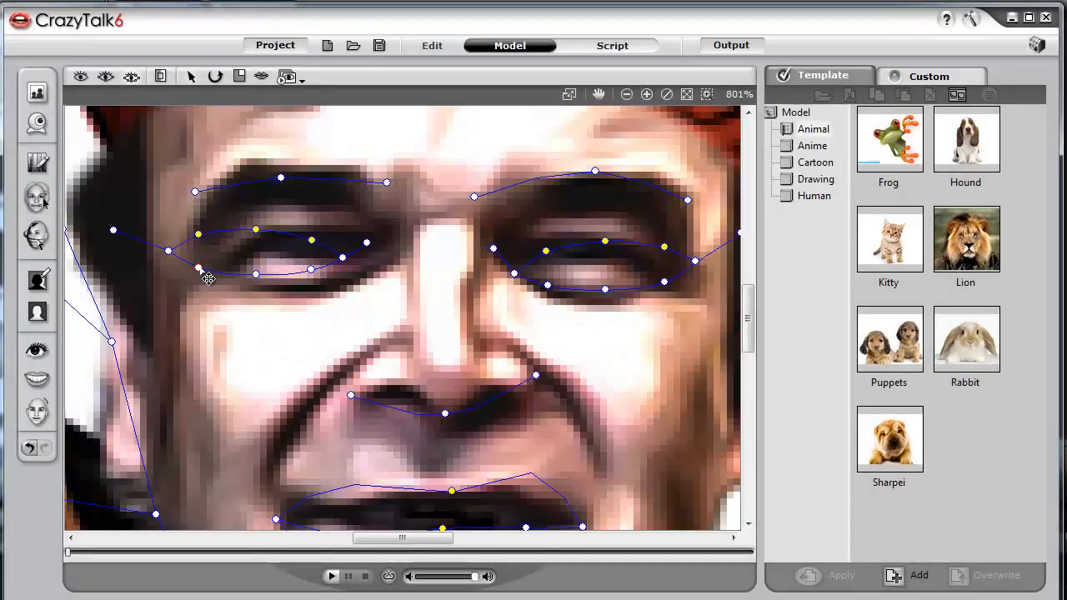
{"action": "left_click_drag", "start_coordinate": [196, 235], "coordinate": [236, 236]}
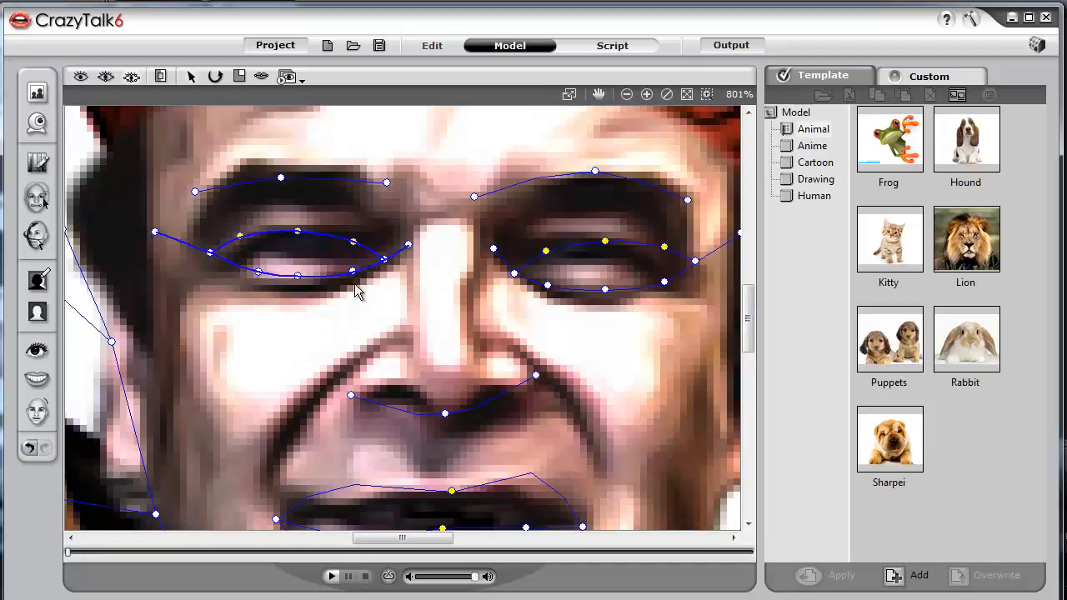
{"action": "left_click_drag", "start_coordinate": [195, 191], "coordinate": [204, 223]}
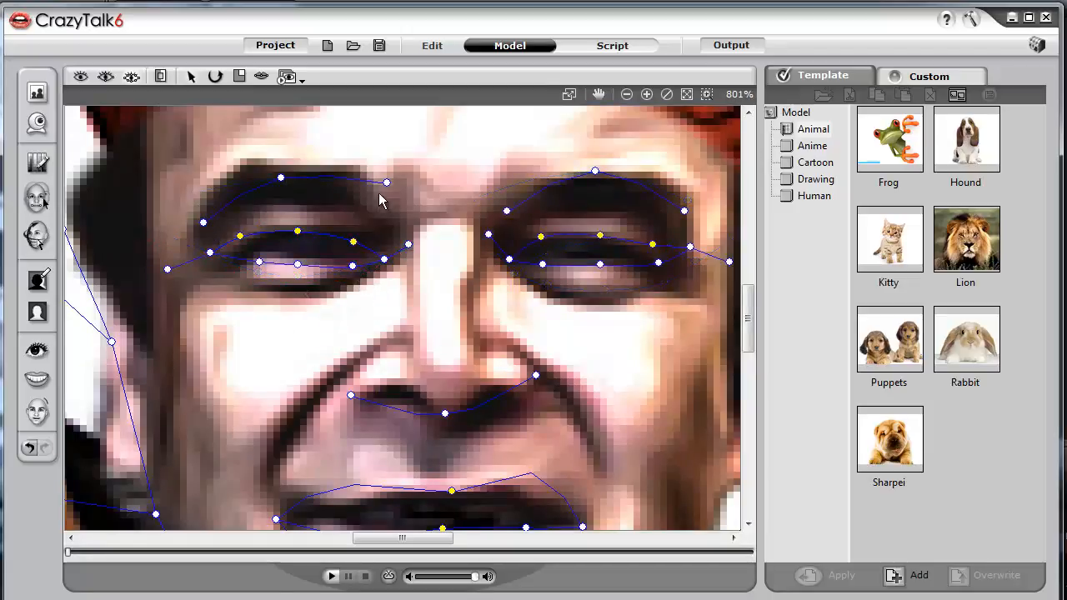
{"action": "left_click_drag", "start_coordinate": [373, 203], "coordinate": [357, 199]}
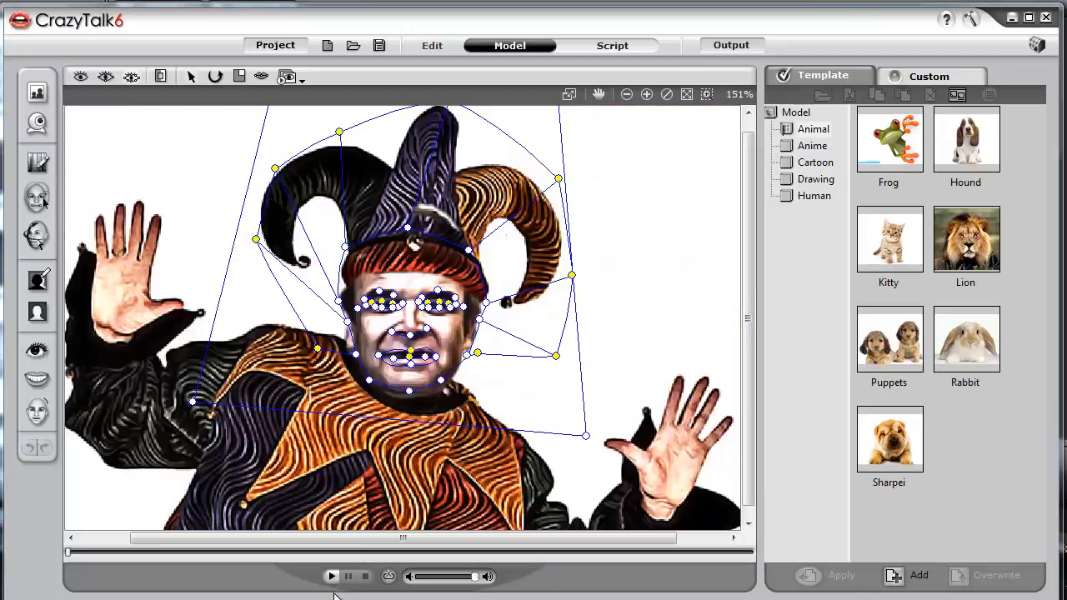
{"action": "left_click", "coordinate": [331, 575]}
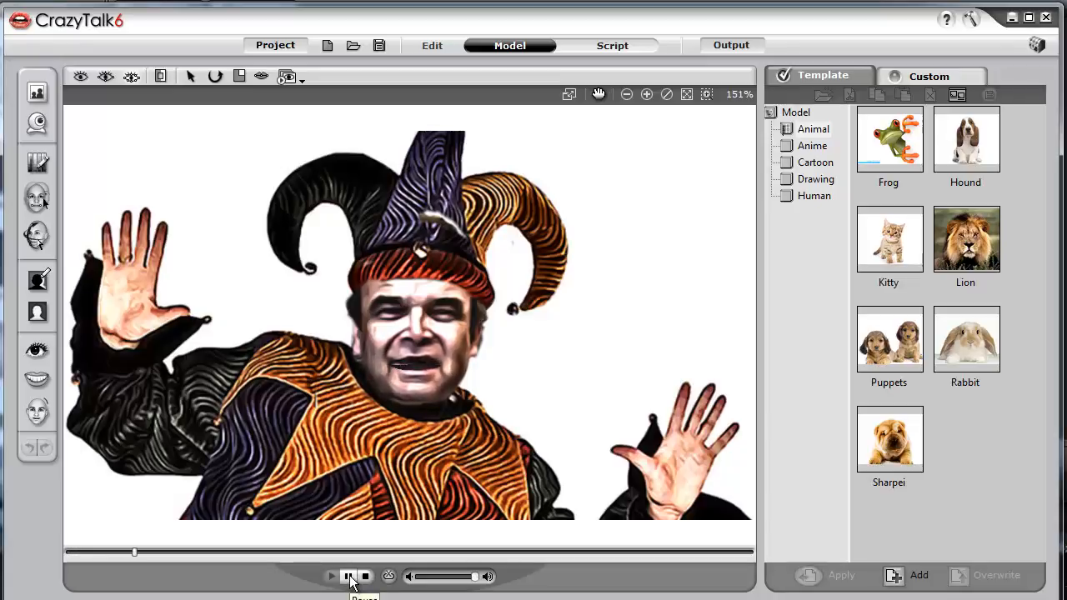
{"action": "left_click", "coordinate": [349, 577]}
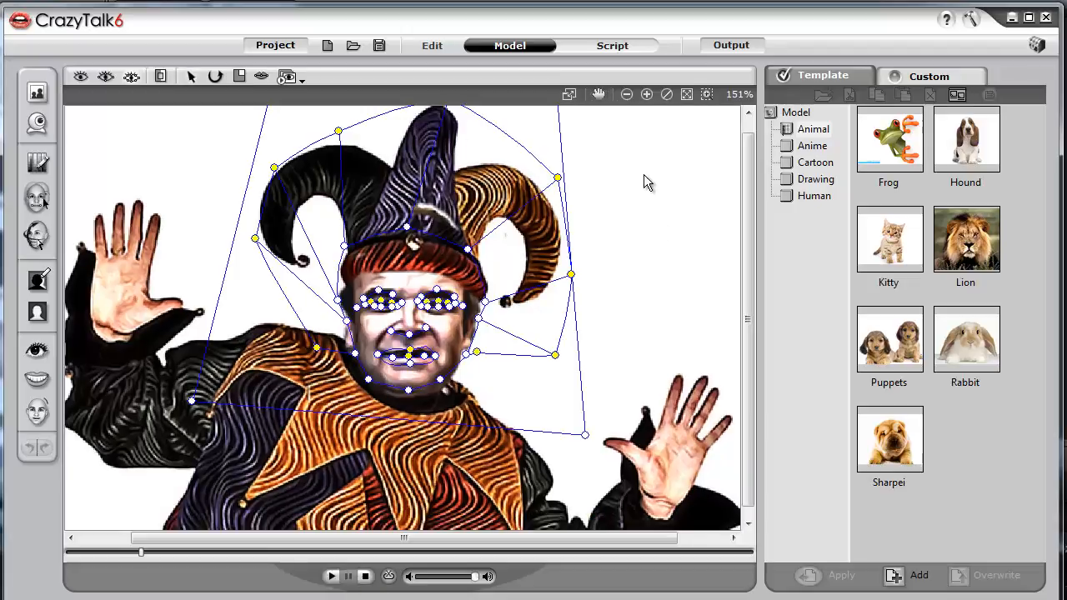
Step: Align the mouth corner, lip line and upper and lower lip points with the jester's mouth, and preview the mouth movement
{"action": "left_click", "coordinate": [646, 95]}
{"action": "left_click", "coordinate": [646, 95]}
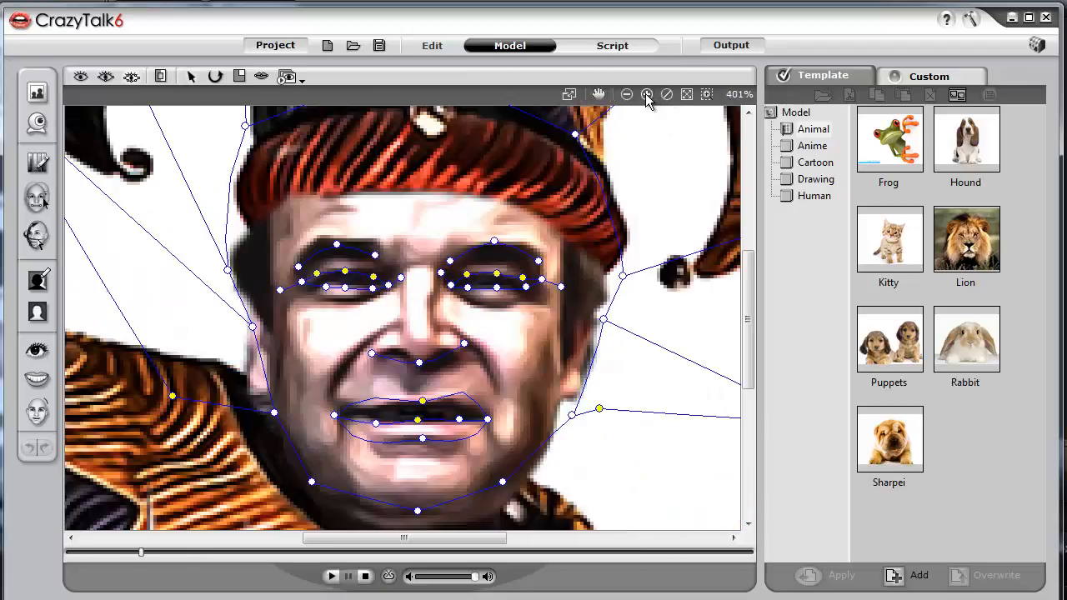
{"action": "left_click", "coordinate": [647, 95]}
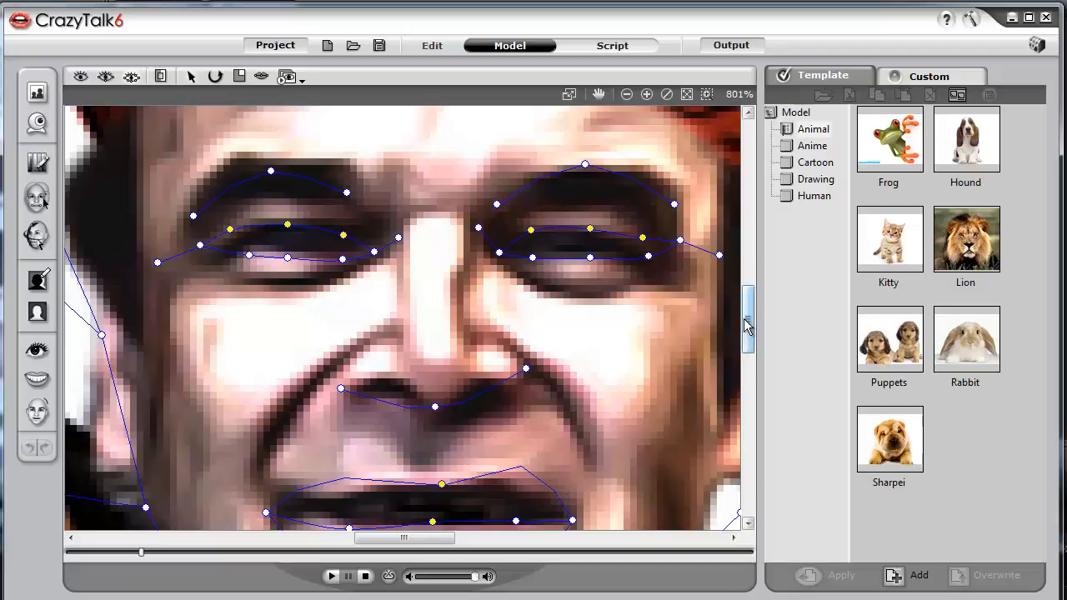
{"action": "left_click_drag", "start_coordinate": [747, 327], "coordinate": [747, 350]}
{"action": "left_click_drag", "start_coordinate": [349, 384], "coordinate": [346, 374]}
{"action": "left_click_drag", "start_coordinate": [433, 379], "coordinate": [438, 378]}
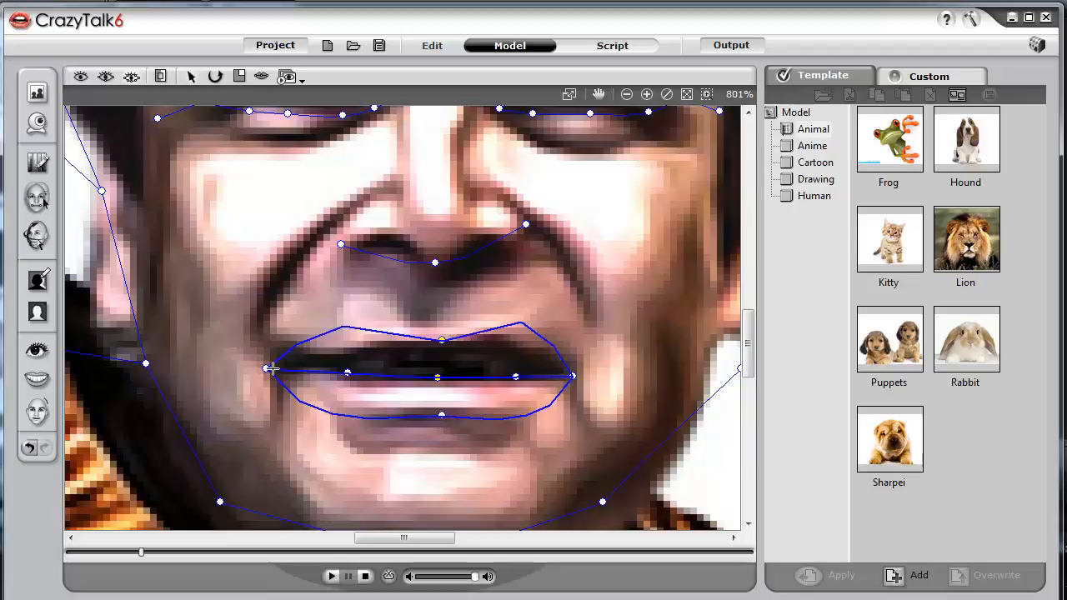
{"action": "left_click_drag", "start_coordinate": [266, 368], "coordinate": [283, 368]}
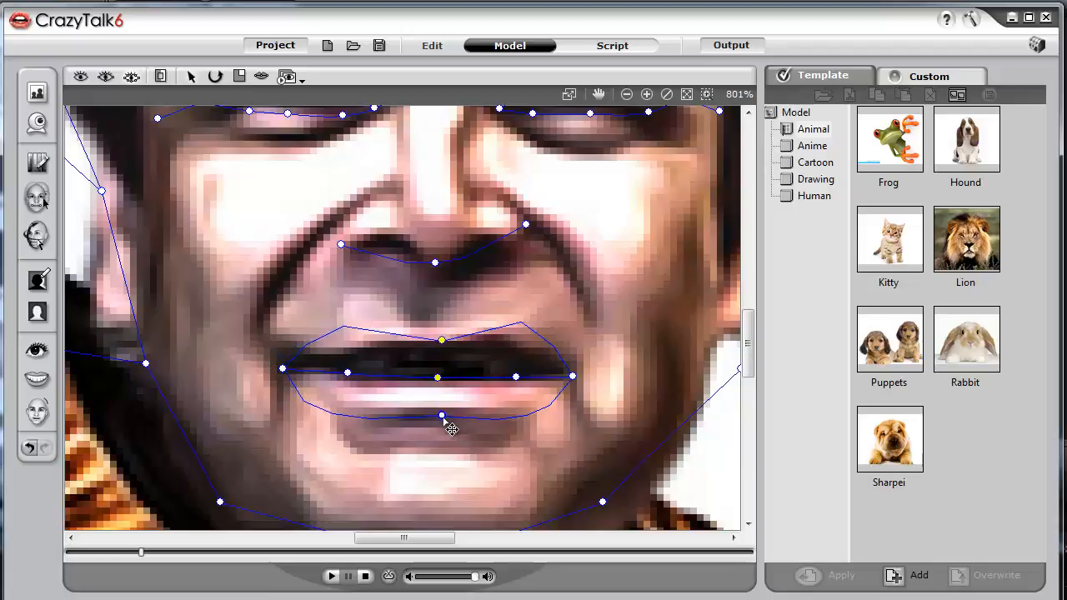
{"action": "left_click_drag", "start_coordinate": [442, 415], "coordinate": [434, 416]}
{"action": "left_click_drag", "start_coordinate": [439, 342], "coordinate": [440, 351]}
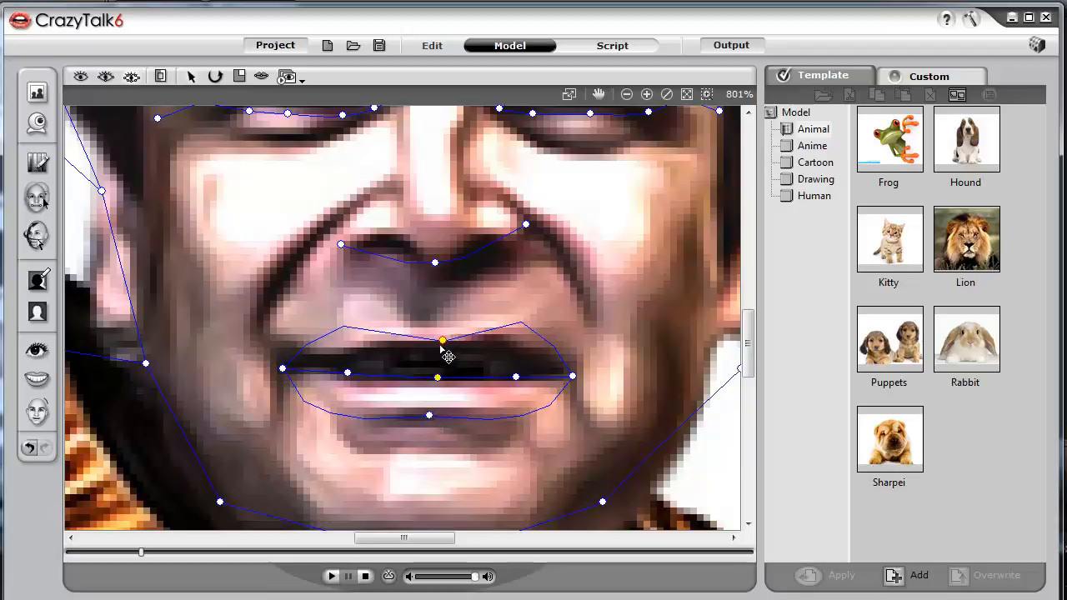
{"action": "left_click", "coordinate": [331, 576]}
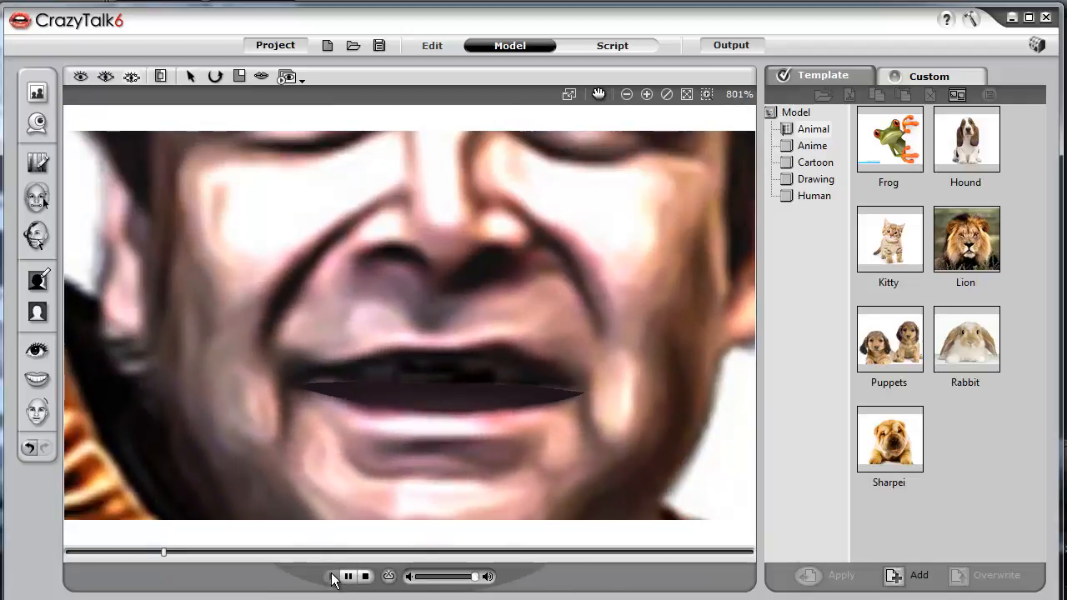
{"action": "left_click", "coordinate": [349, 575]}
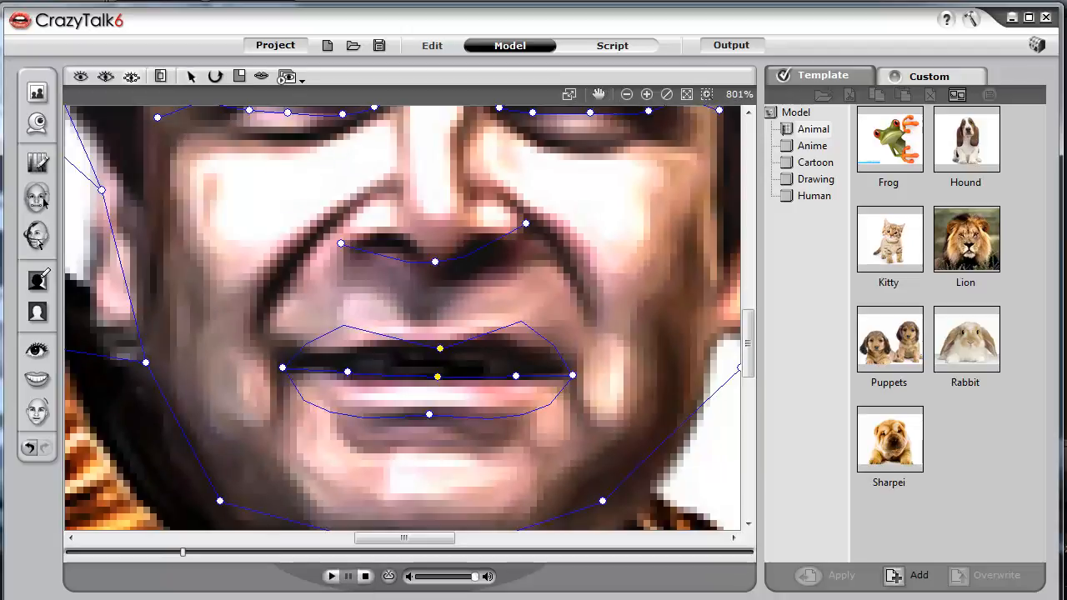